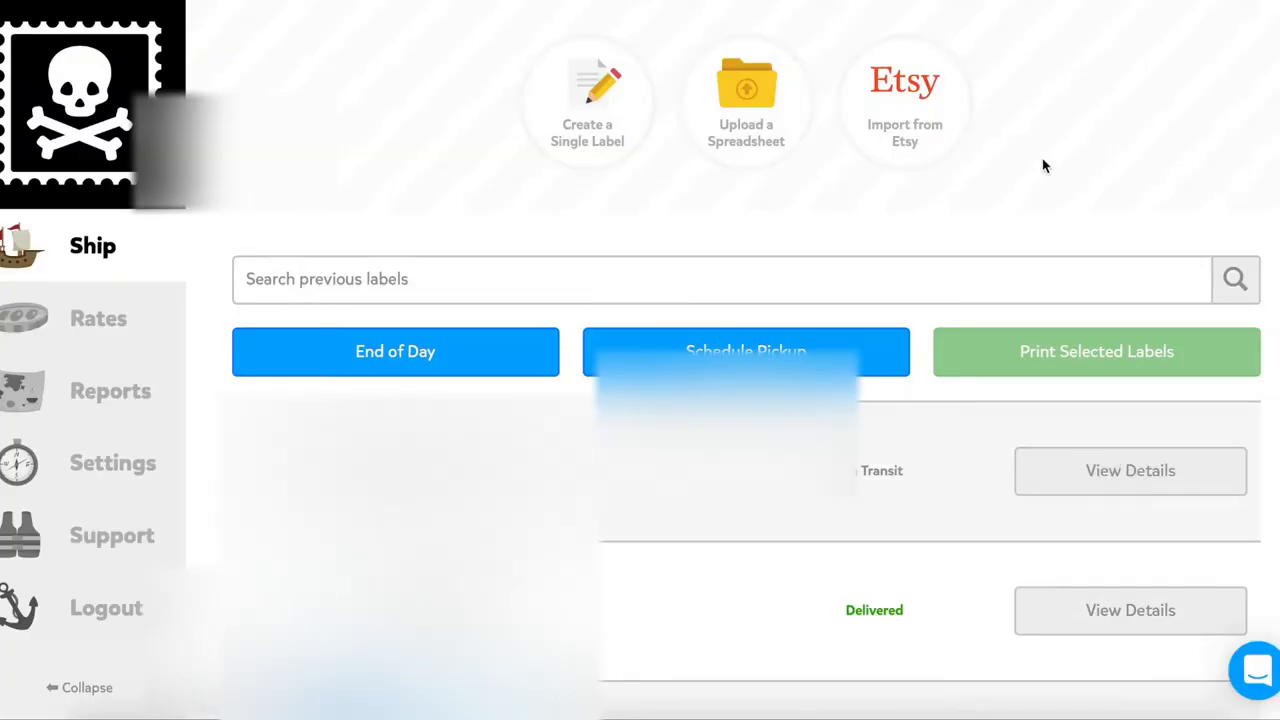
Import the Etsy shop's orders into Pirate Ship
click(914, 109)
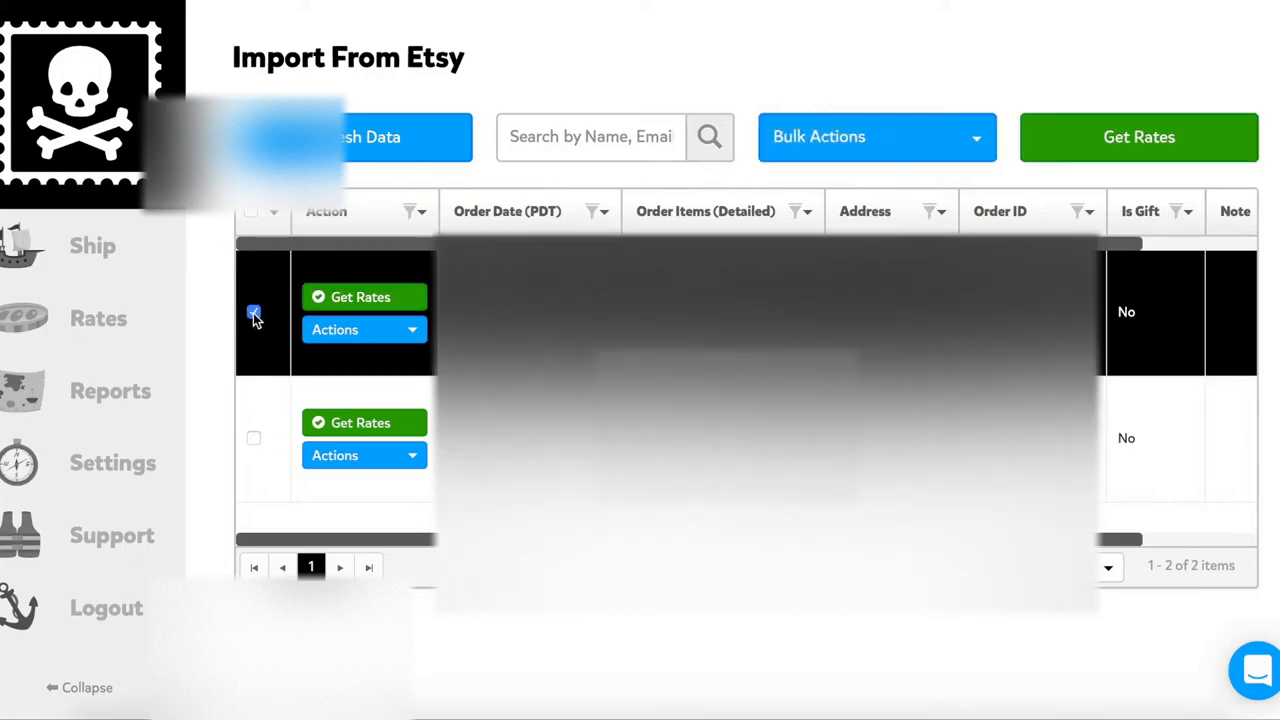
Request shipping rates for the ticked Etsy order
click(1108, 135)
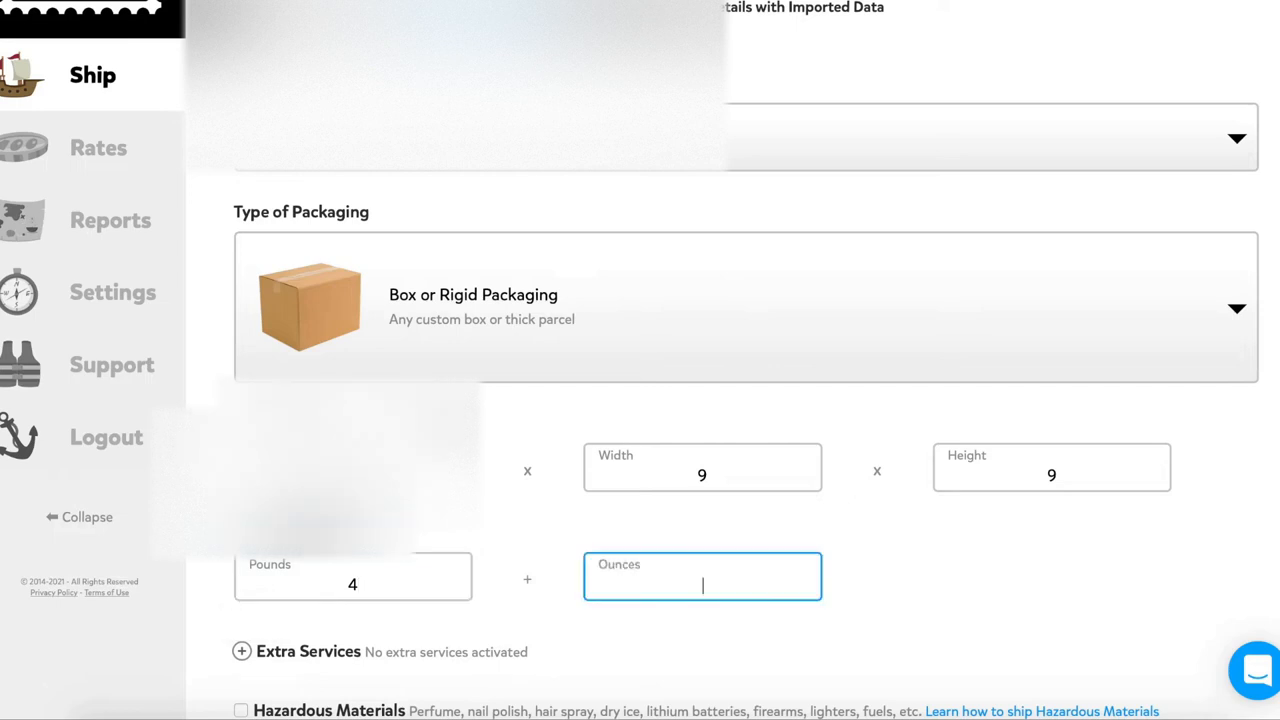
text(4)
scroll(771, 595, down, 3)
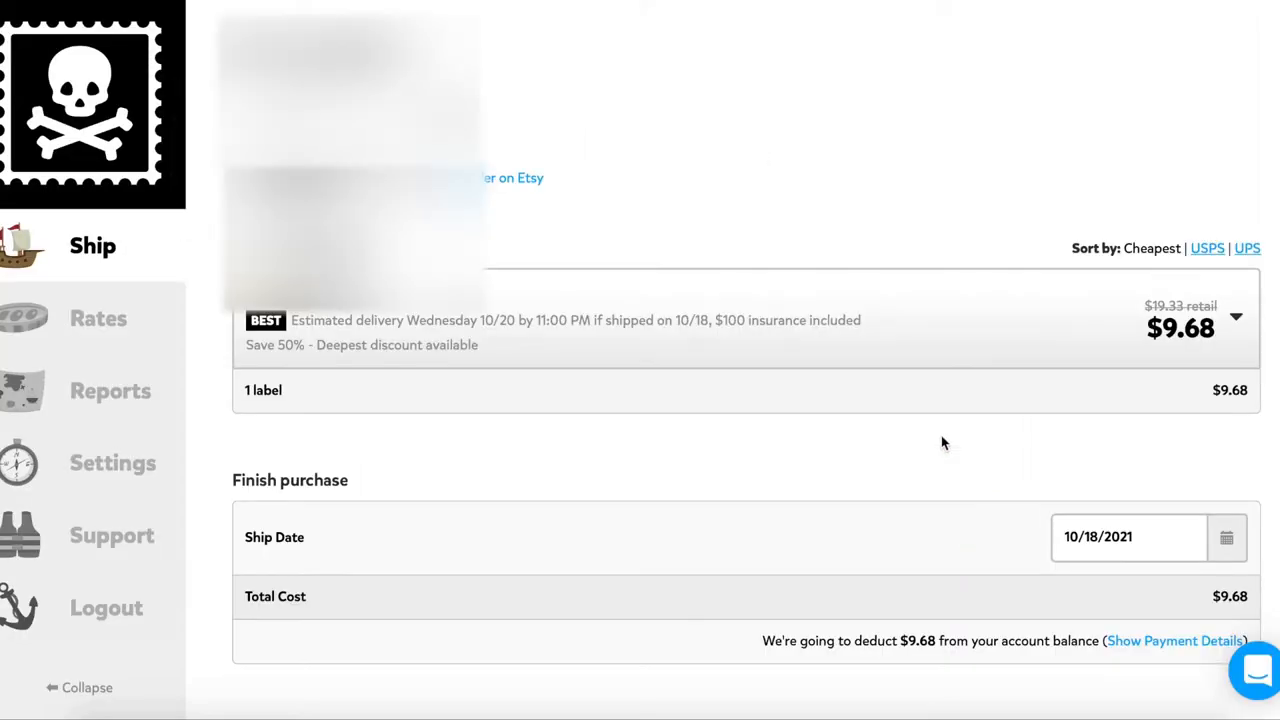
scroll(941, 435, down, 1)
Buy the label at the $9.78 Priority Mail rate from the expanded rate list
click(946, 278)
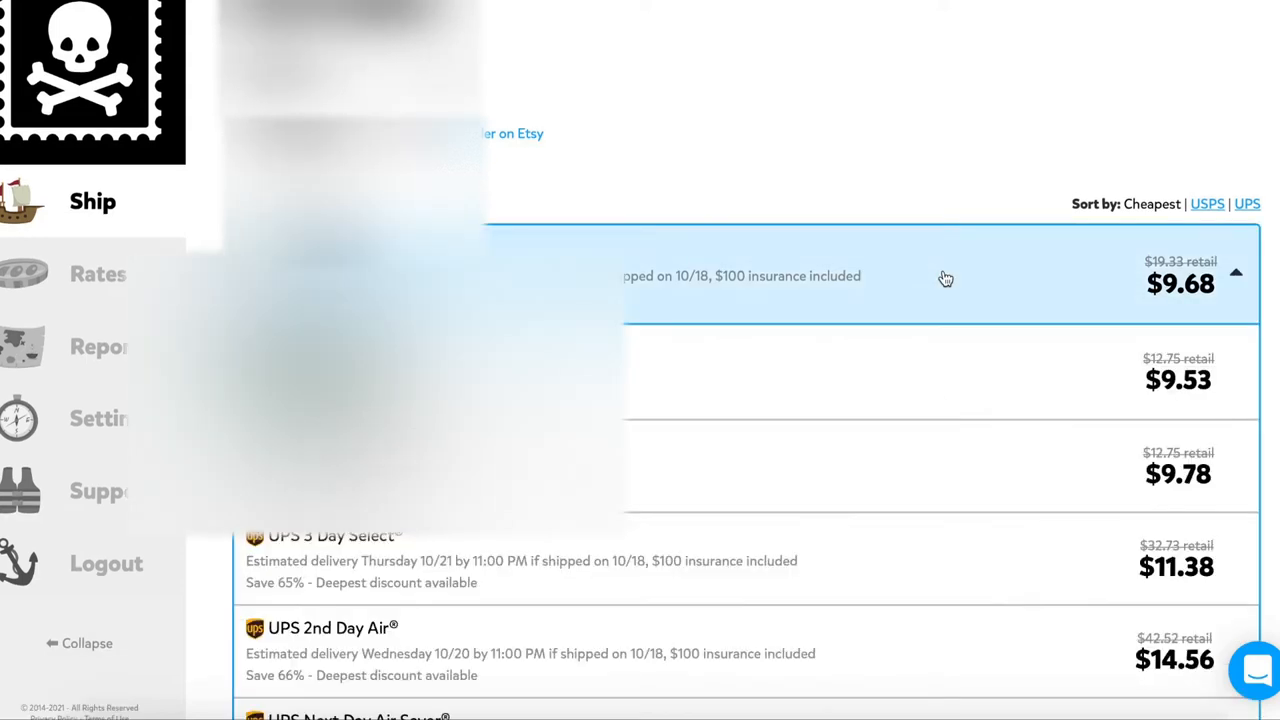
scroll(946, 278, down, 1)
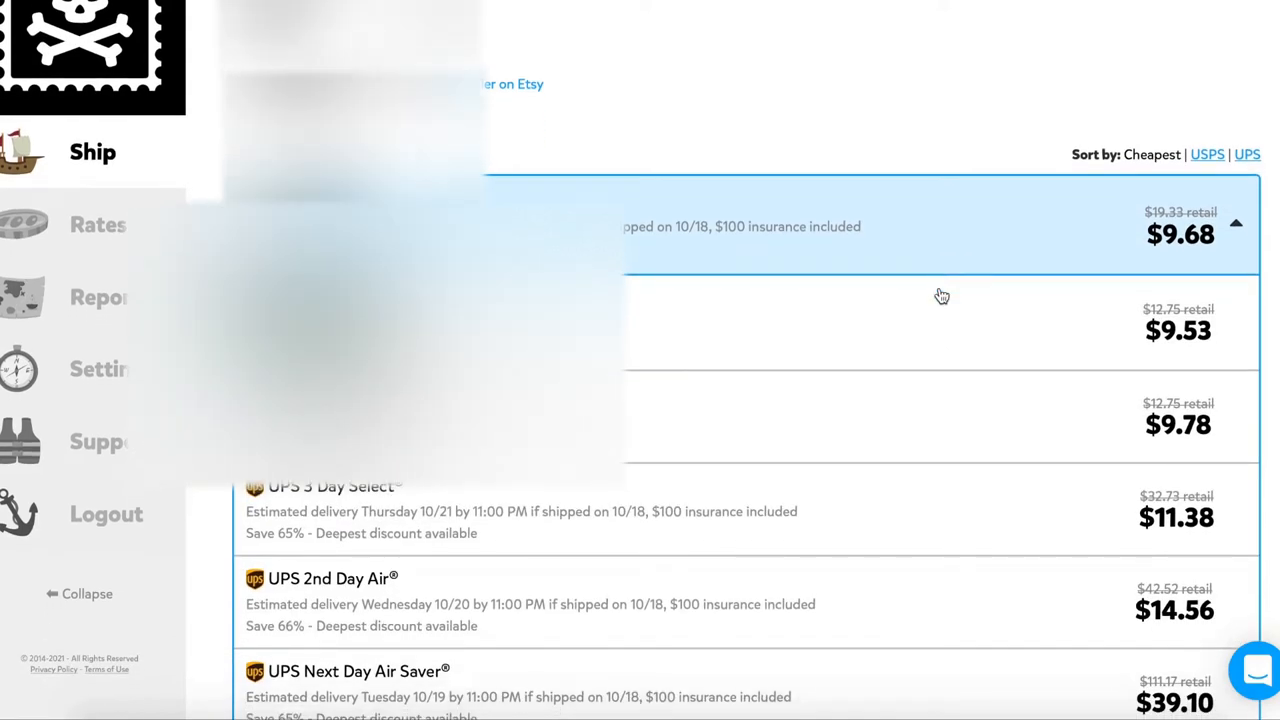
click(928, 428)
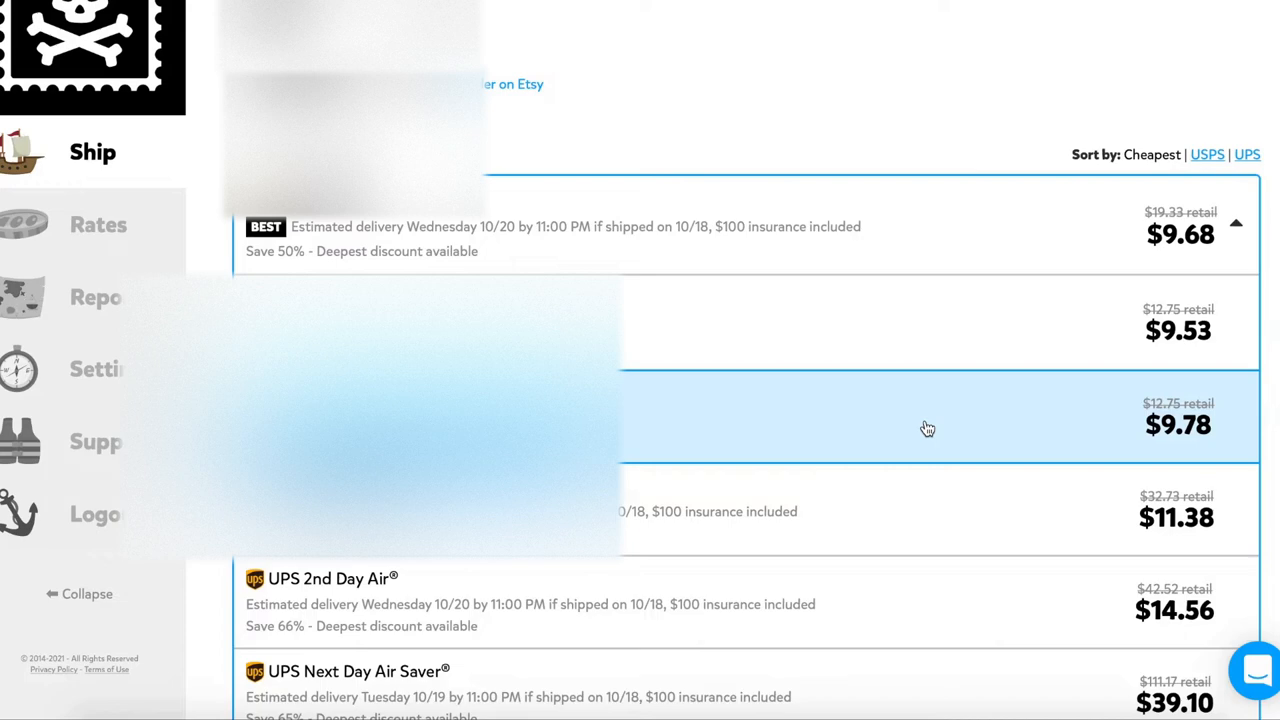
click(928, 428)
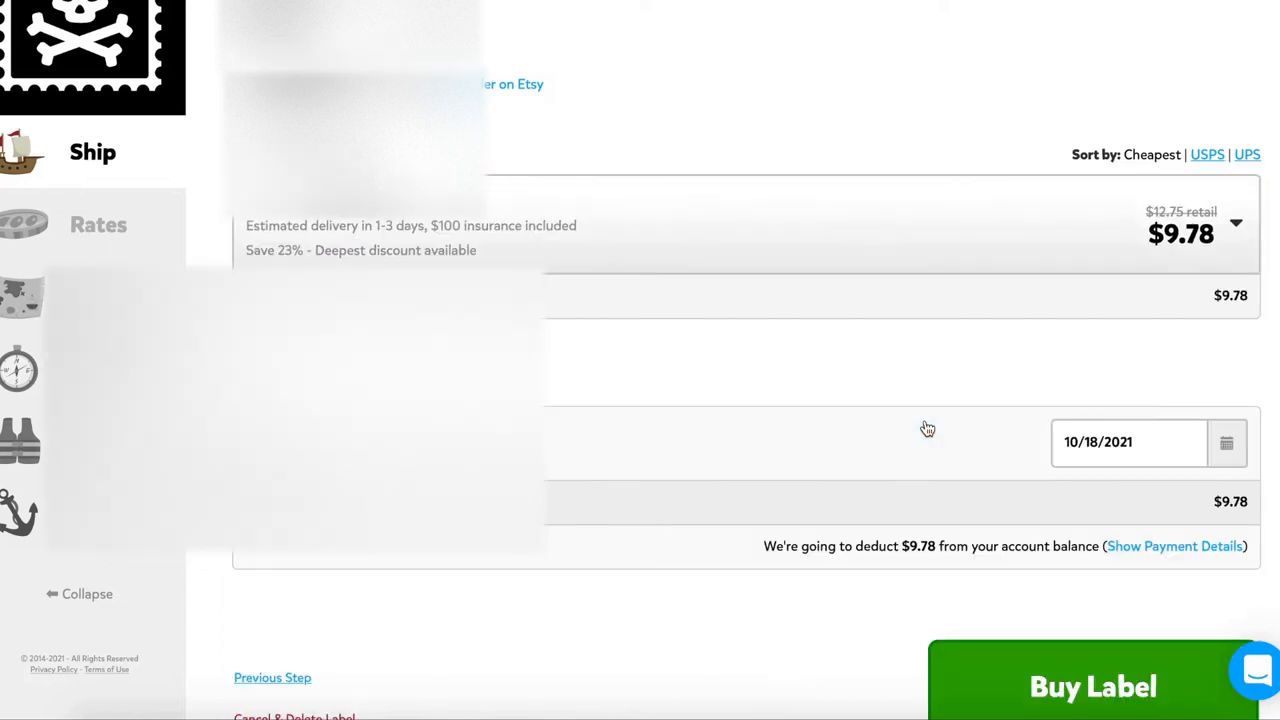
scroll(928, 428, down, 2)
click(1007, 543)
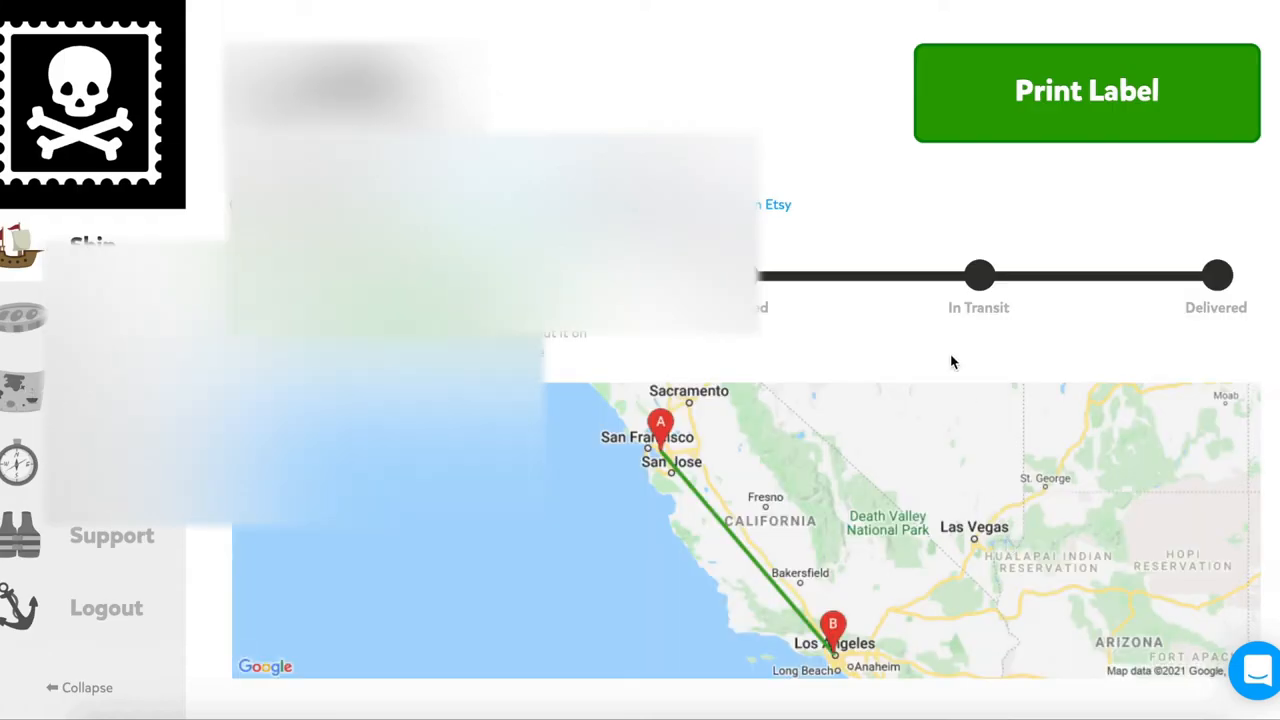
Download the bought label as a PDF and open it
click(1014, 95)
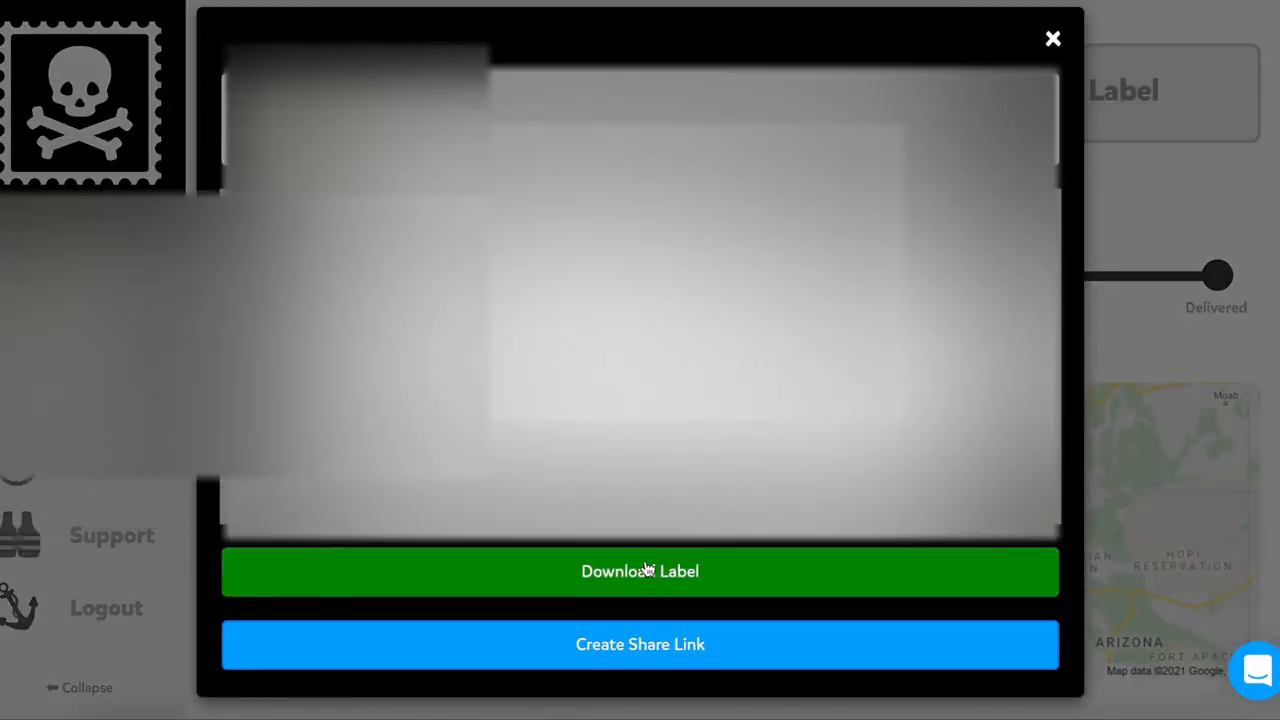
click(645, 566)
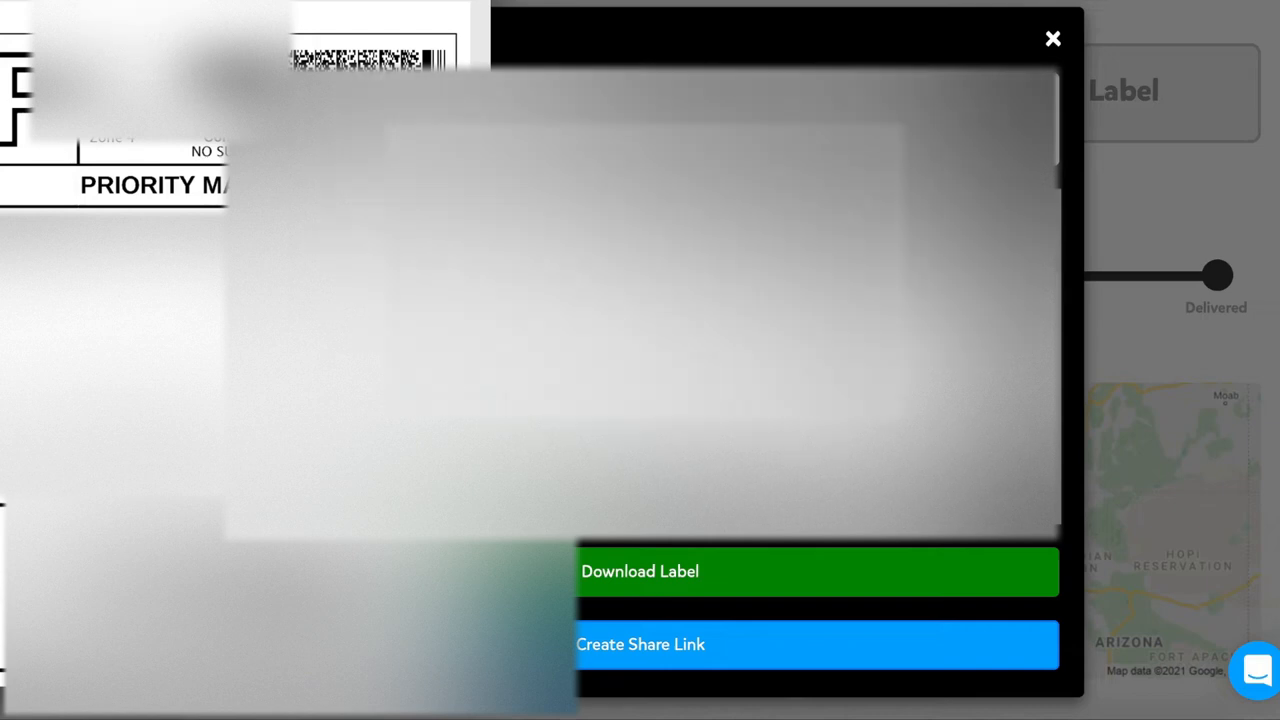
click(60, 5)
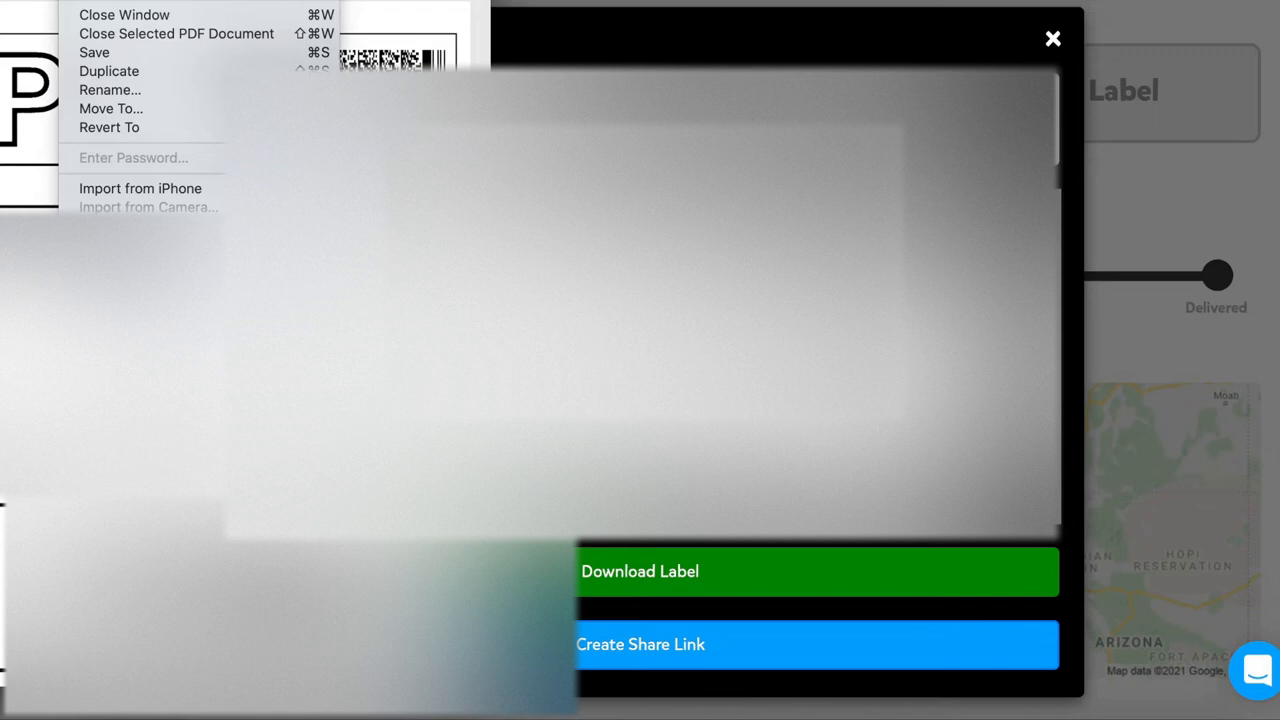
Start printing the label PDF (Cmd+P) and list the Rollo printer's paper sizes
click(94, 52)
key(super+p)
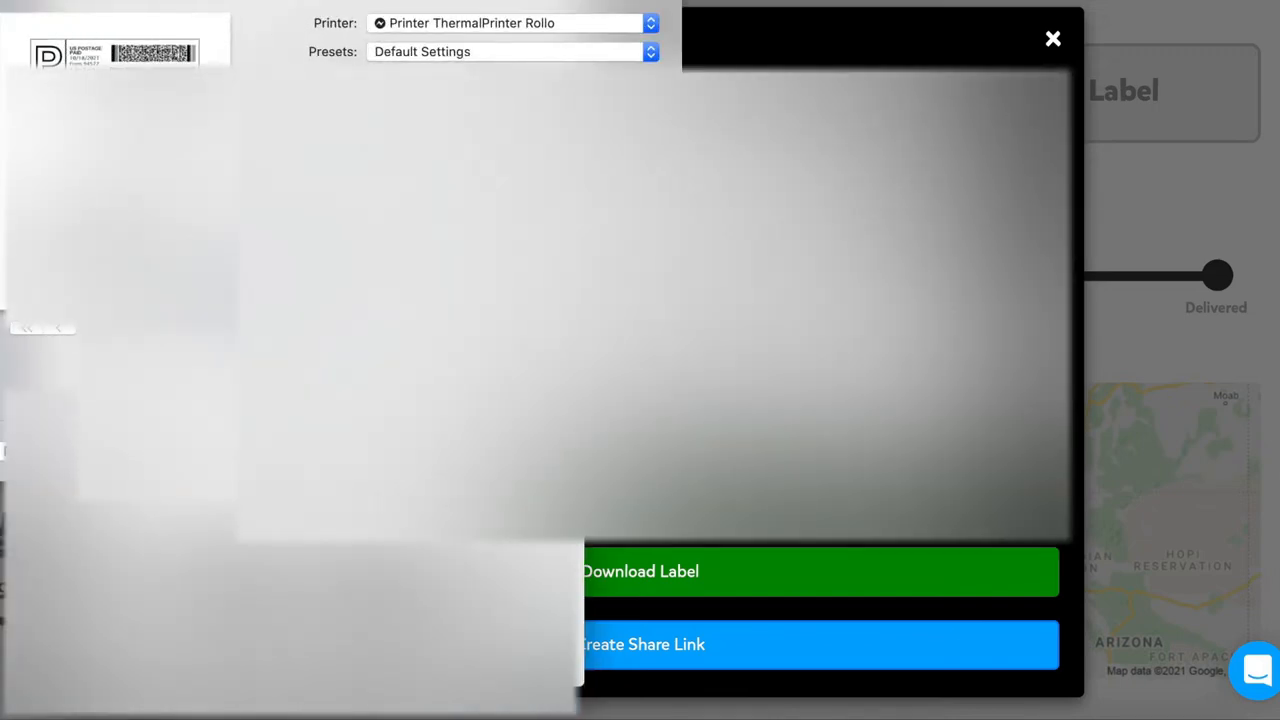
click(510, 80)
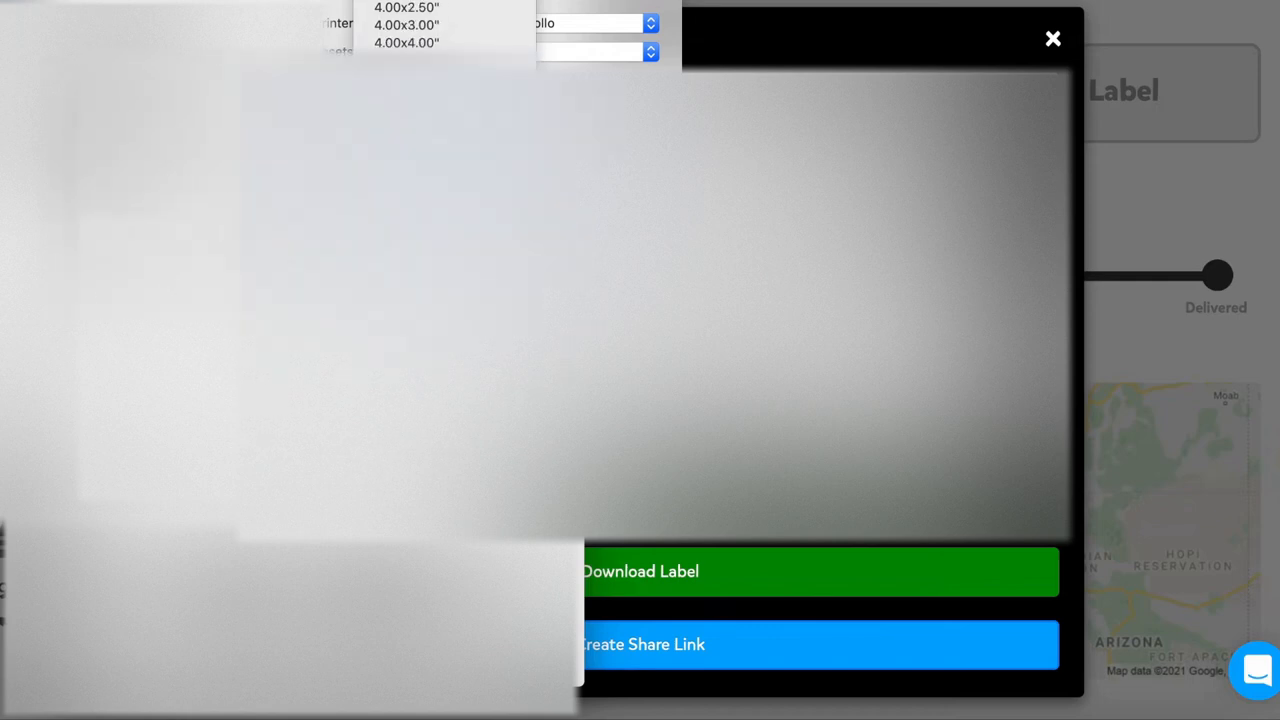